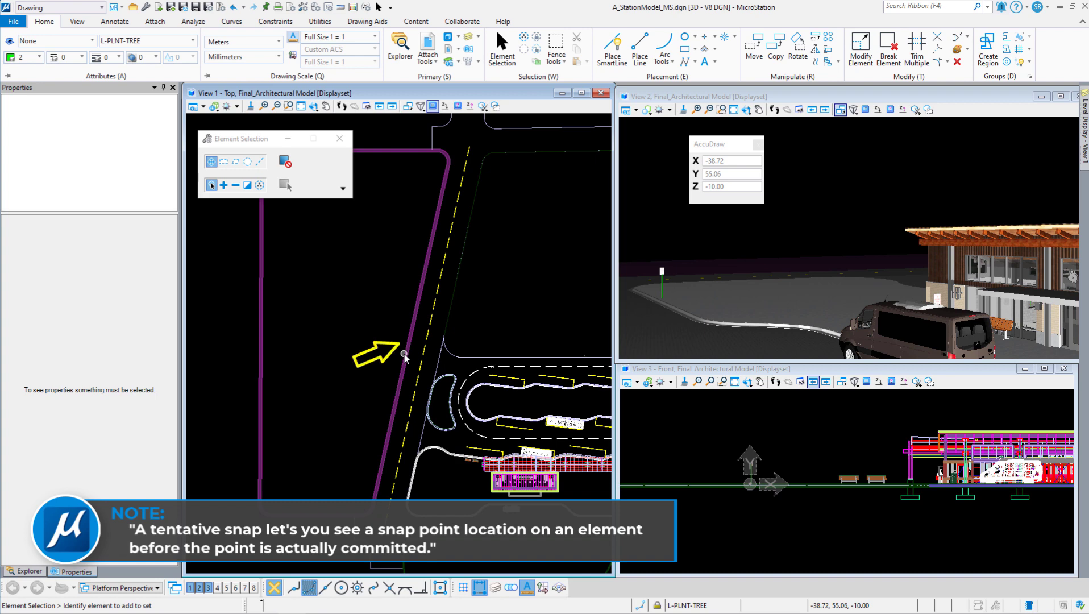
Preview a snap on the road edge, then select and deselect the magenta curb solid
middle_click(407, 341)
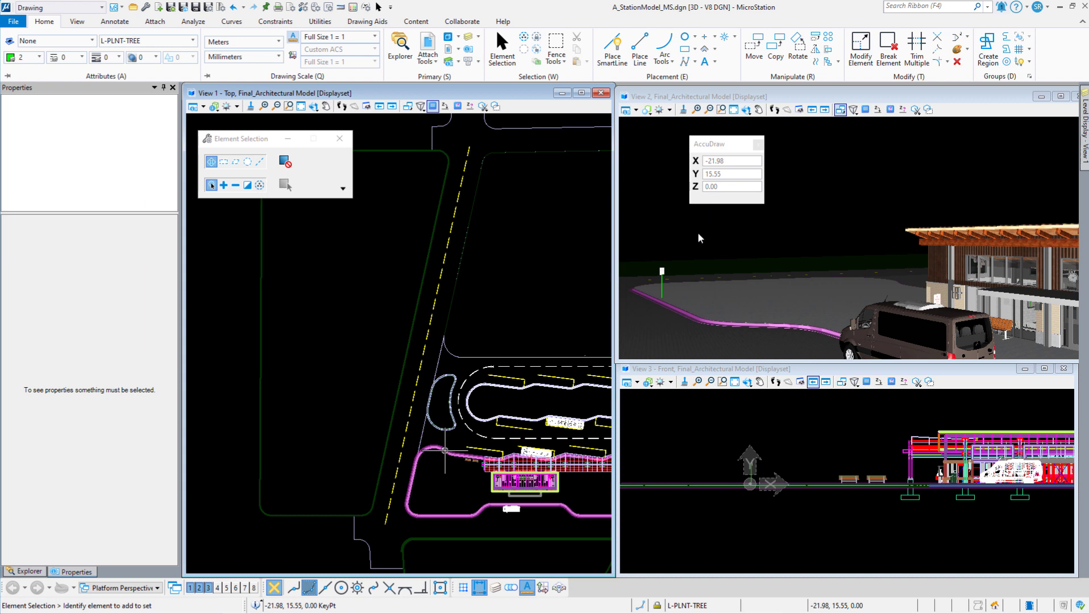
left_click(450, 493)
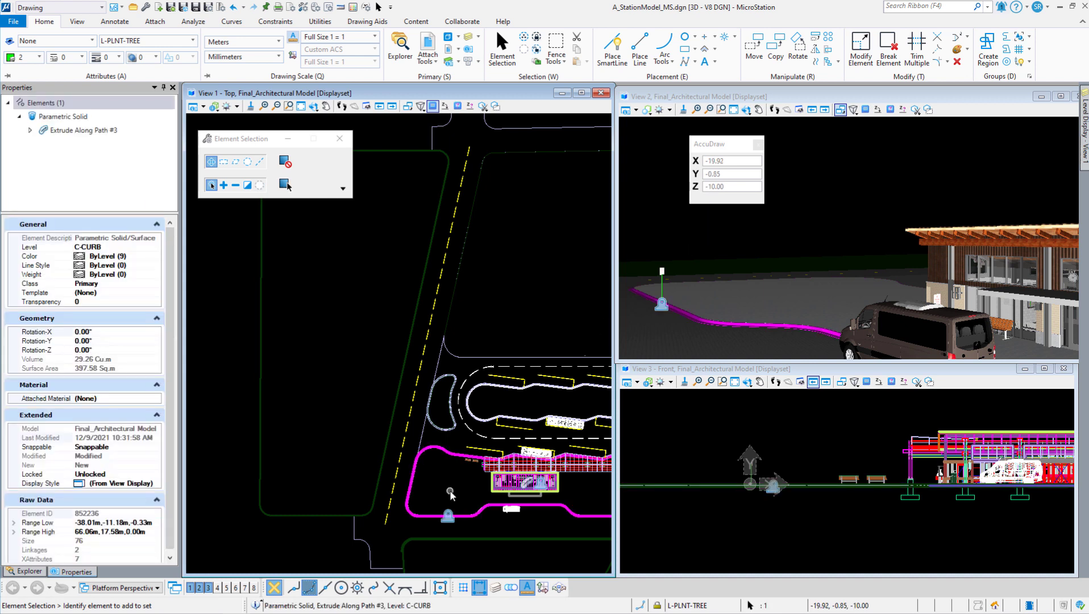
left_click(450, 494)
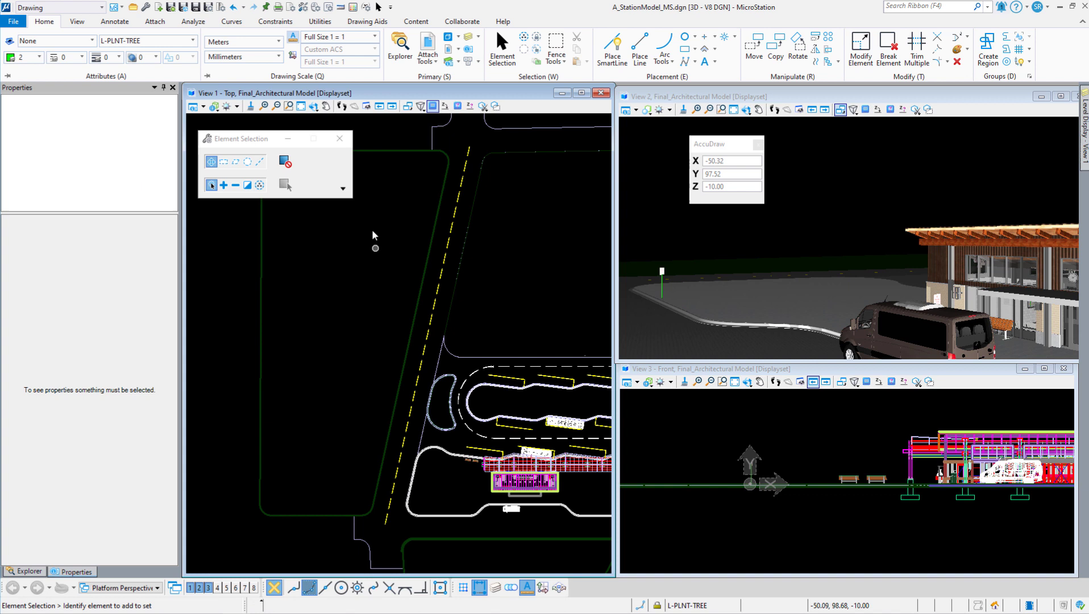
Switch to the Visualization workflow and start Populate Single with LRT_Characters_Tessa as the item
left_click(71, 9)
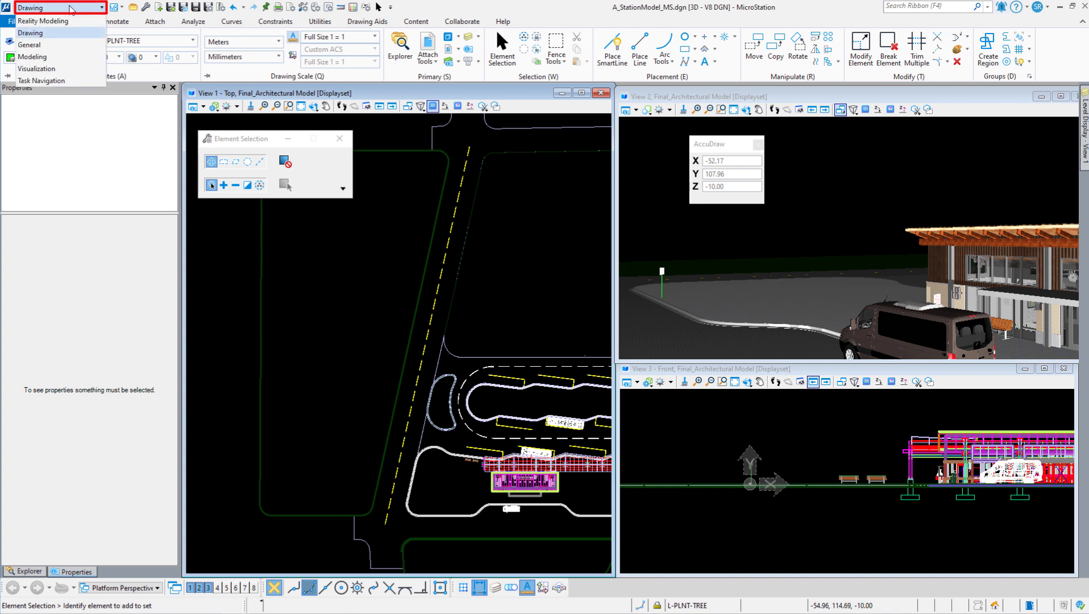
left_click(55, 69)
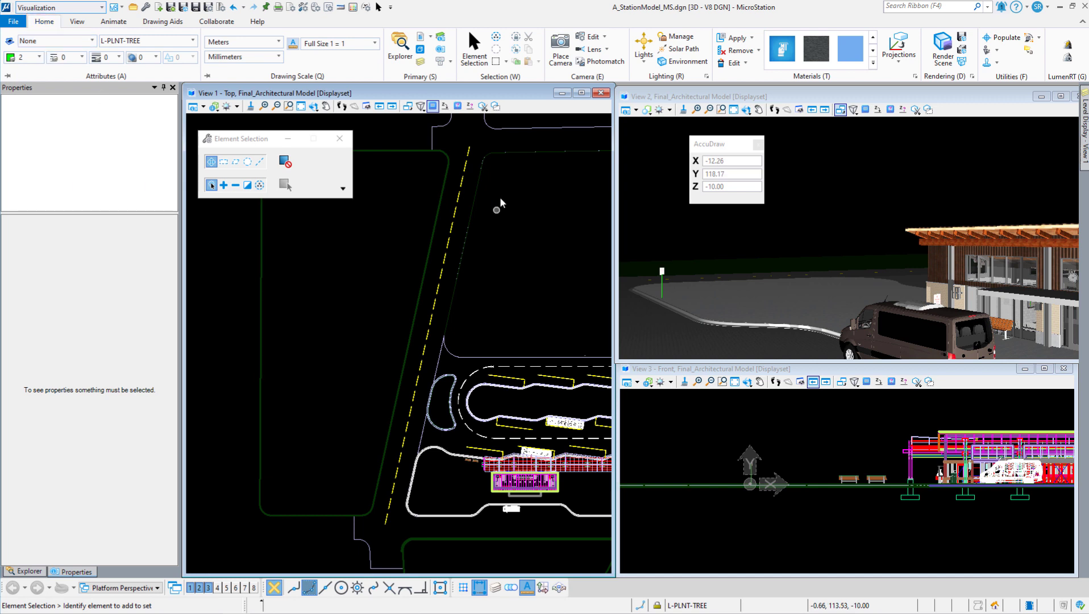
left_click(987, 38)
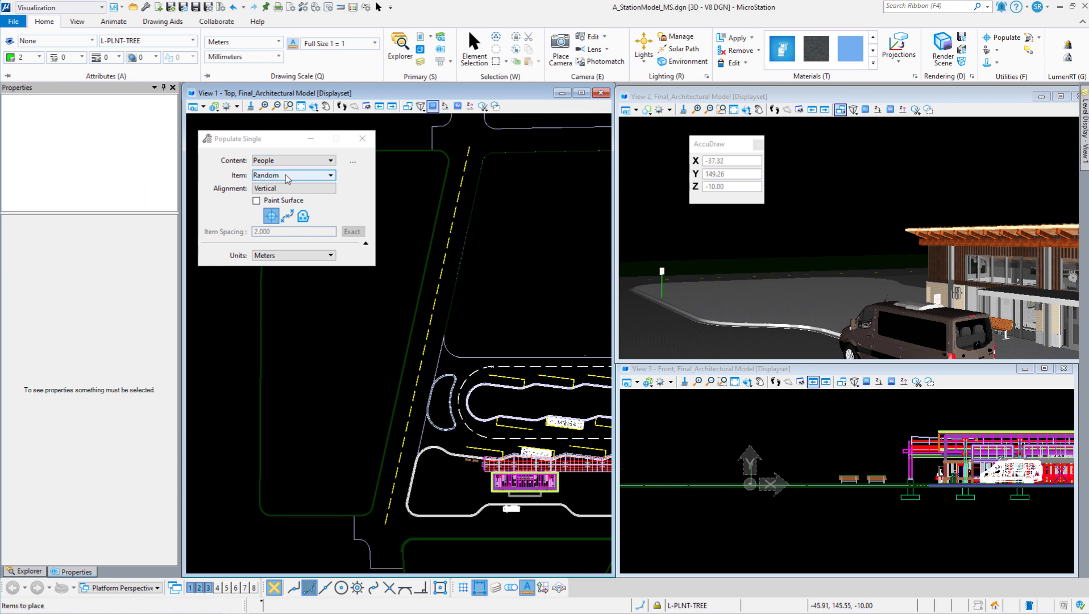
left_click(306, 178)
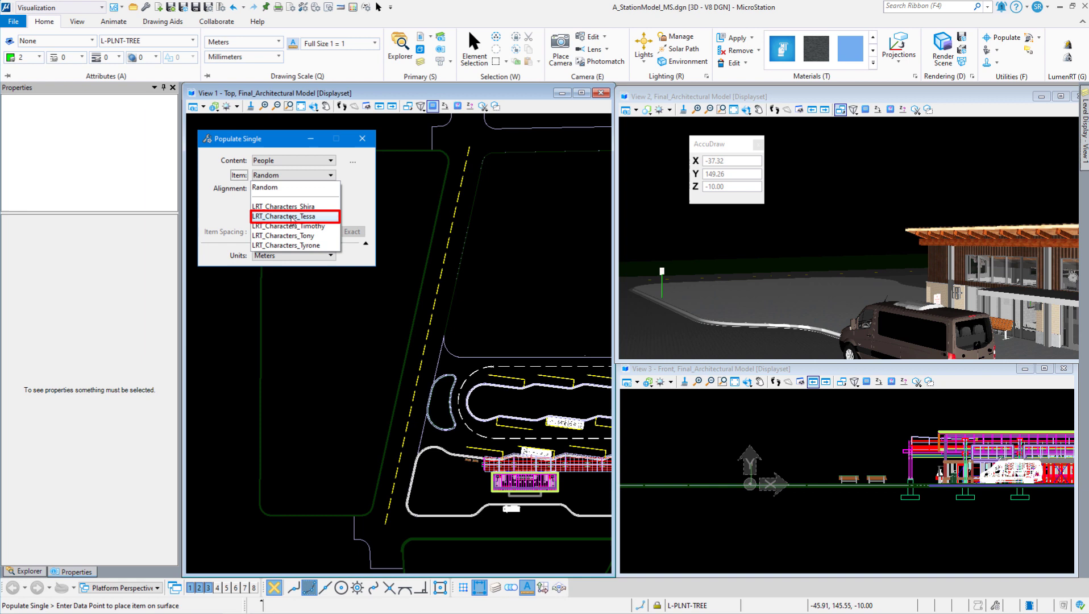
left_click(292, 217)
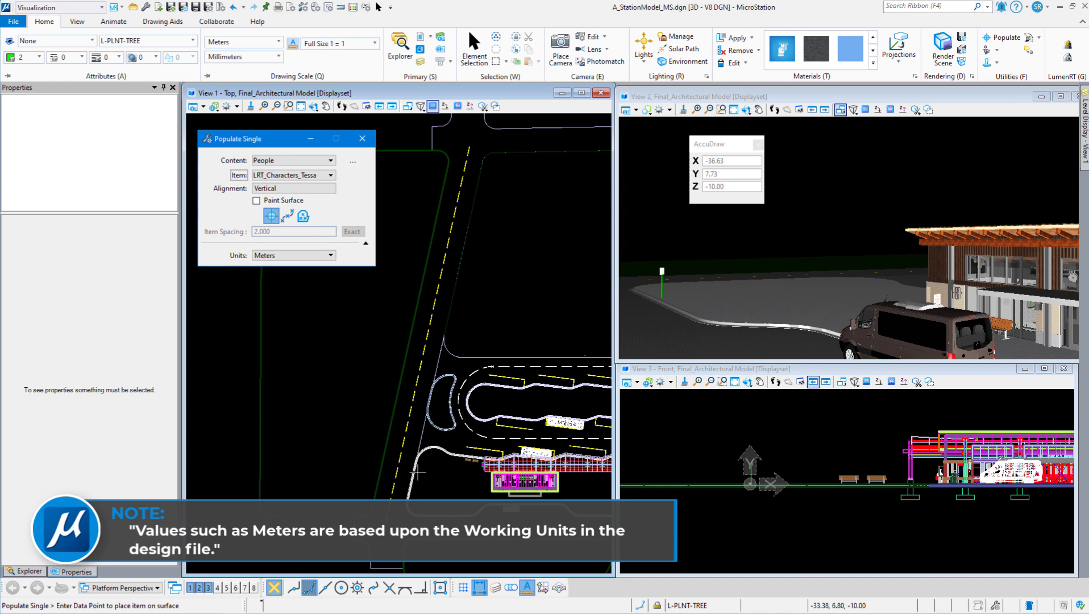
Zoom into View 1, try placing the character on the platform, then review and close the point-on-surface error message
scroll(462, 501, "up", 4)
scroll(462, 501, "up", 1)
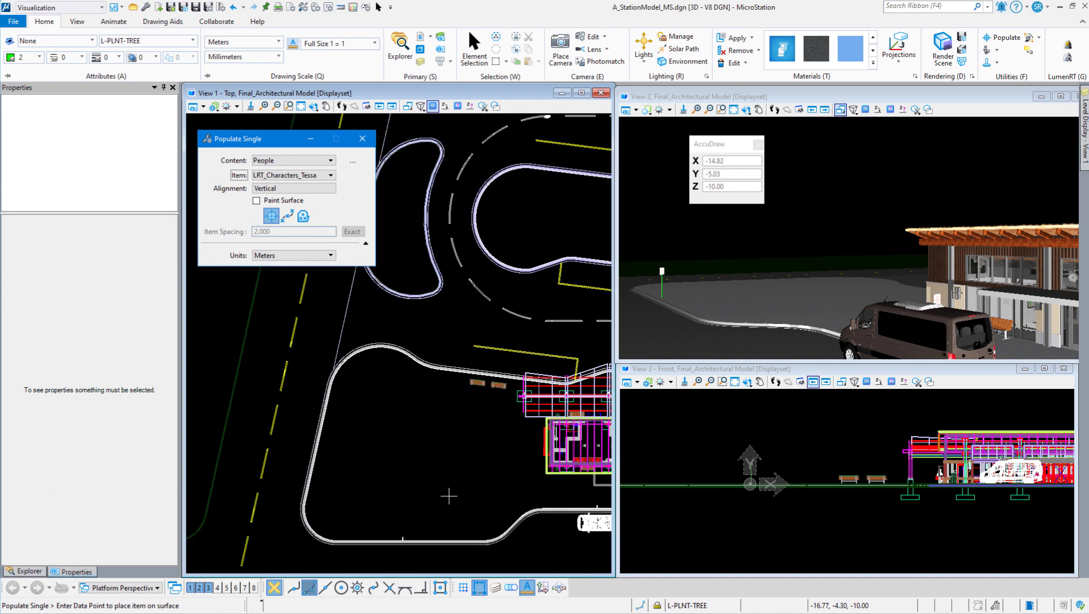
left_click(424, 448)
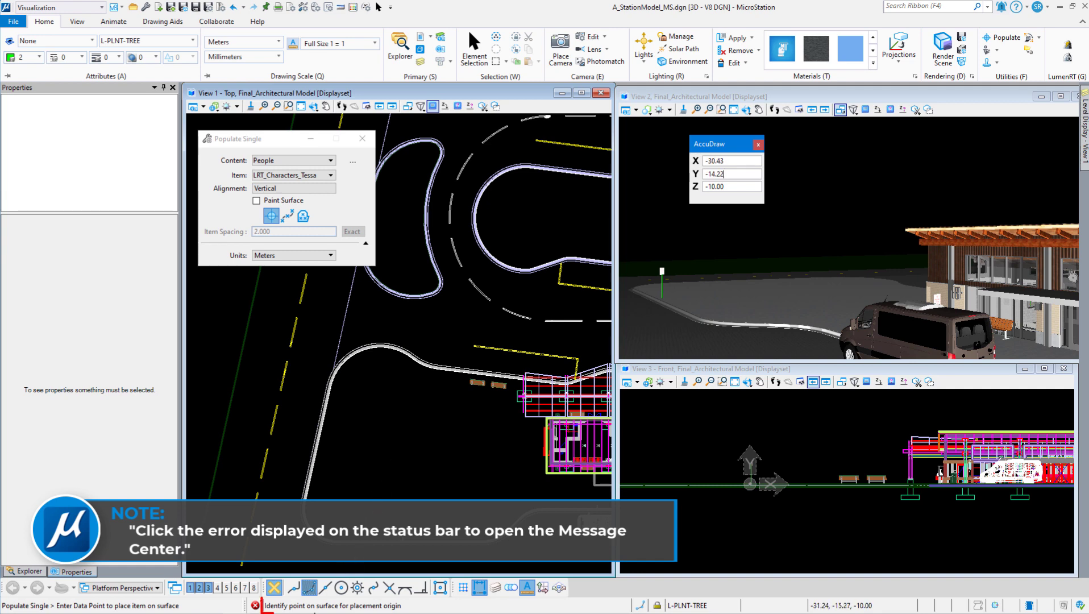
left_click(313, 606)
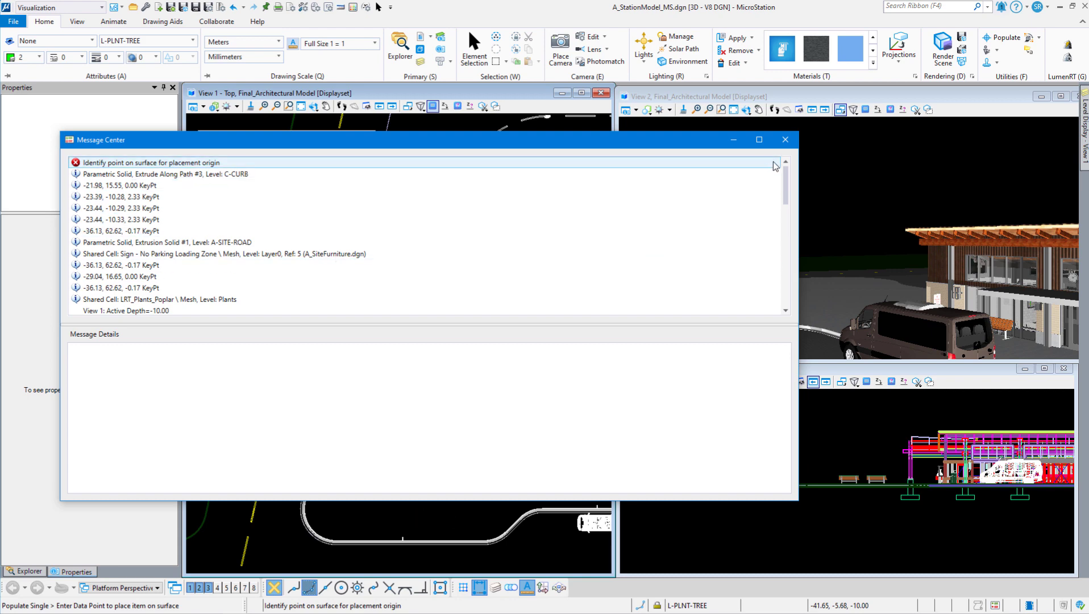
left_click(786, 141)
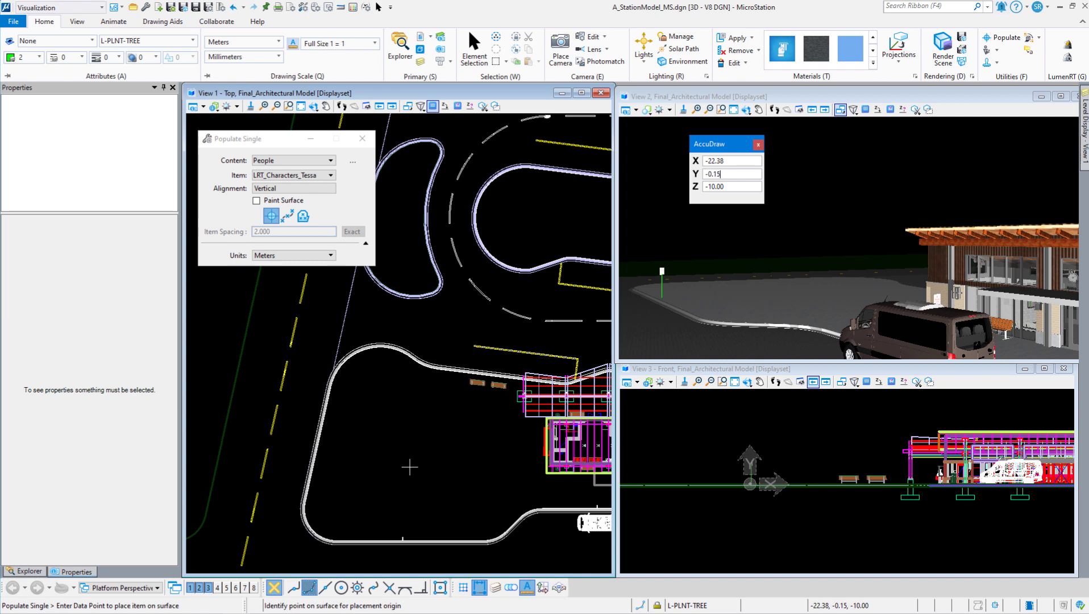
Close Populate Single and bring up the Key-in window, moved aside
left_click(362, 138)
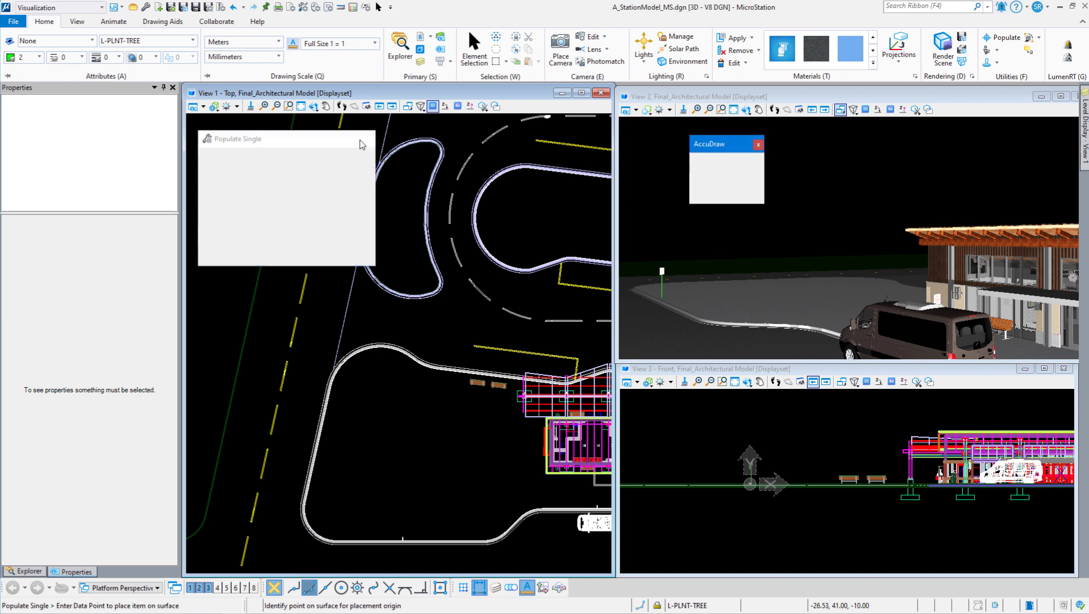
left_click(441, 62)
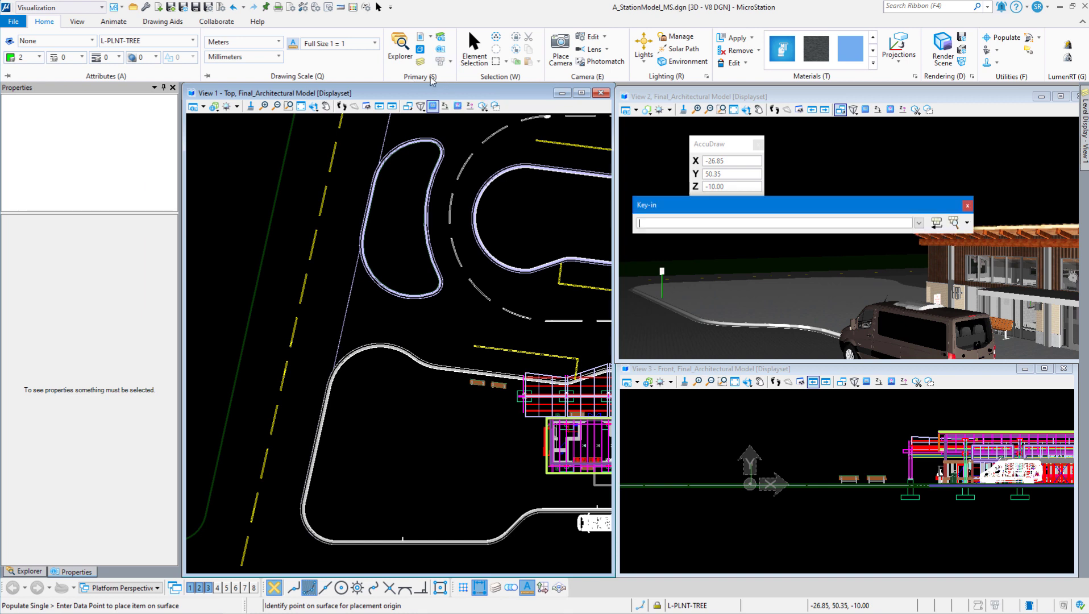
left_click_drag(667, 204, 676, 219)
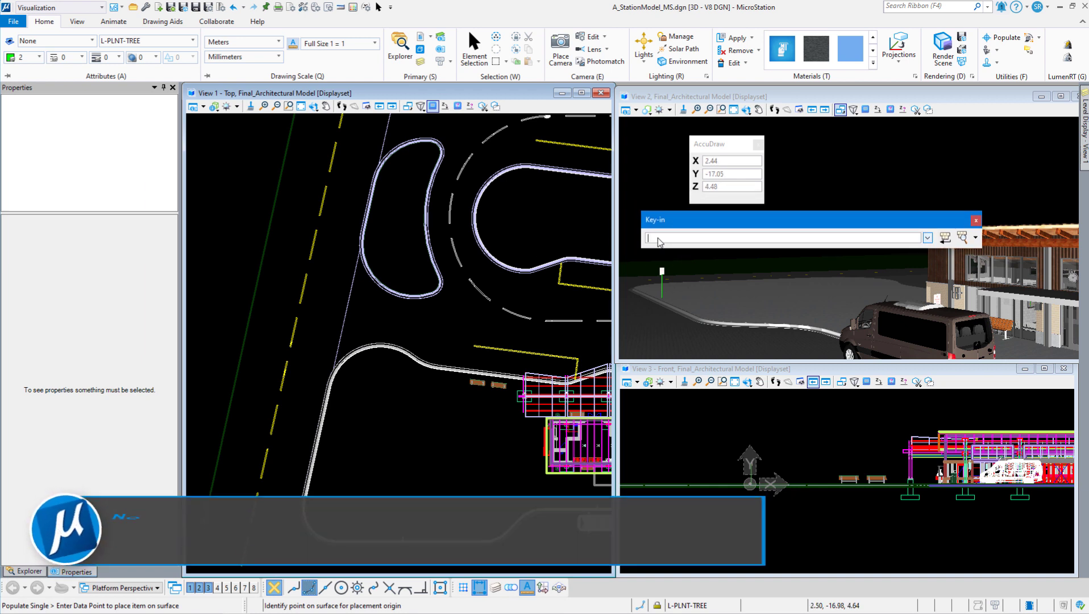
Query View 1's active depth with the az= key-in, which reports -10.00
type("az=")
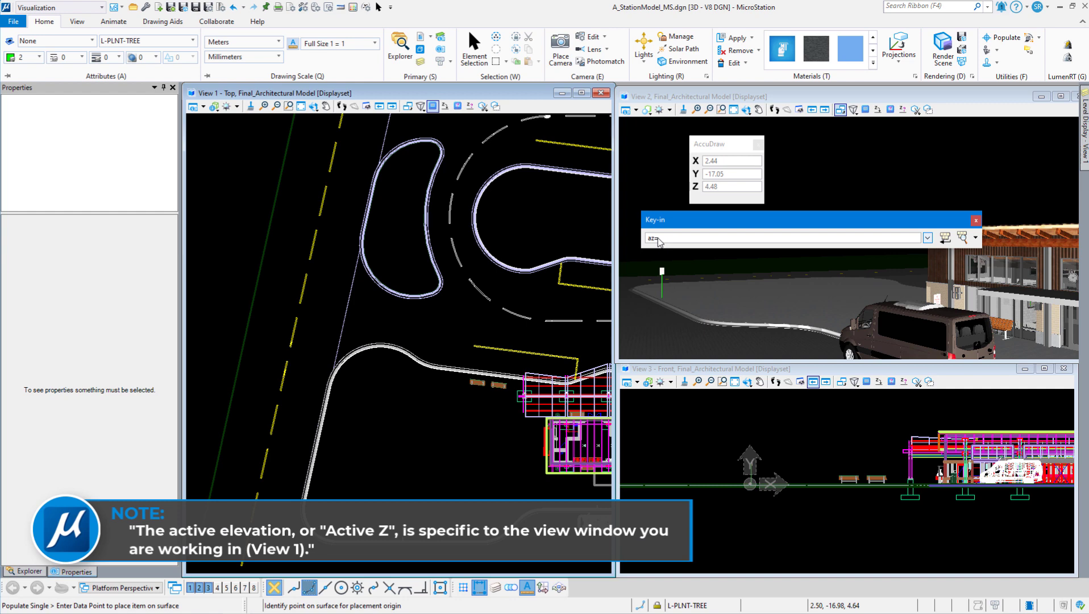
type("7")
key("Return")
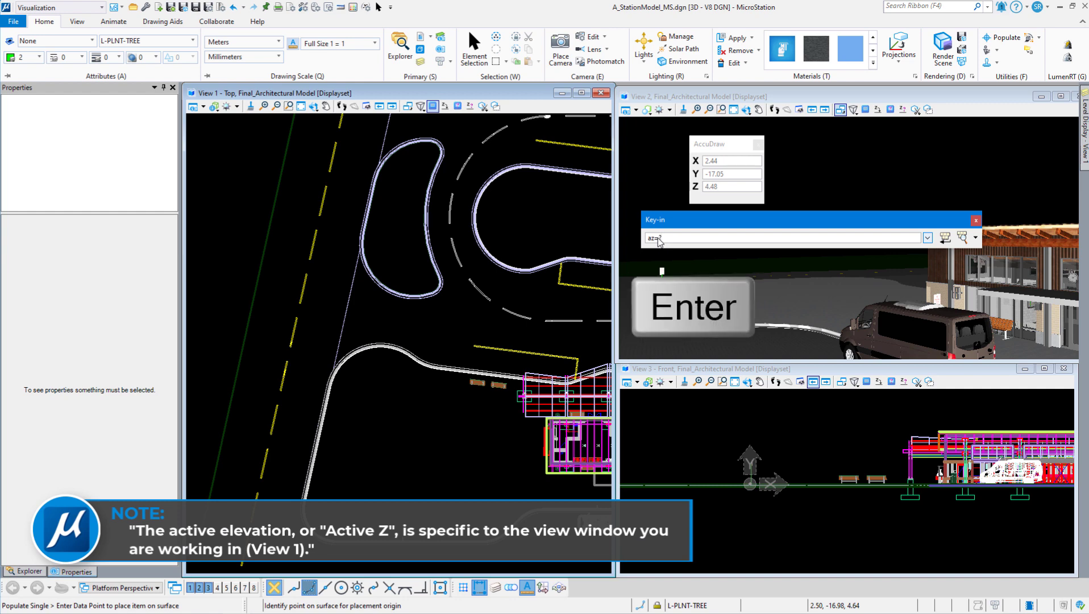
left_click(444, 453)
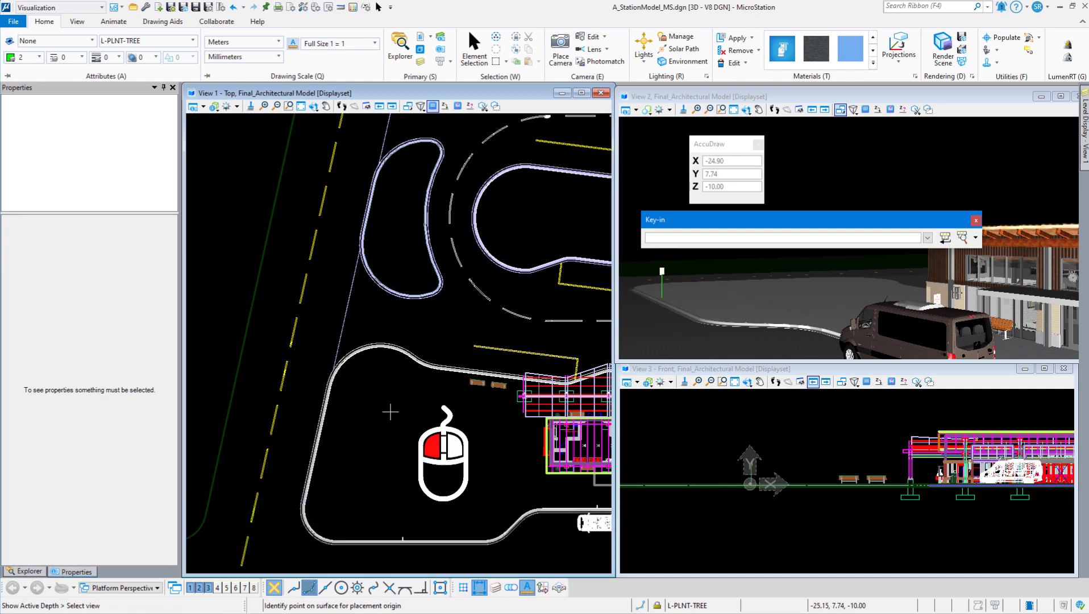
left_click(391, 410)
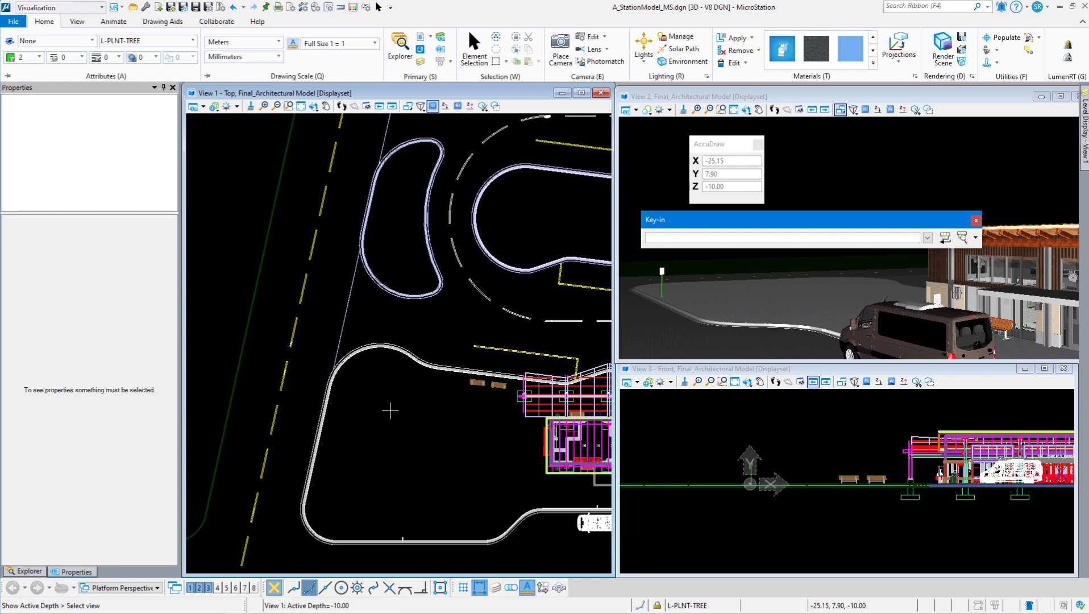
left_click(306, 606)
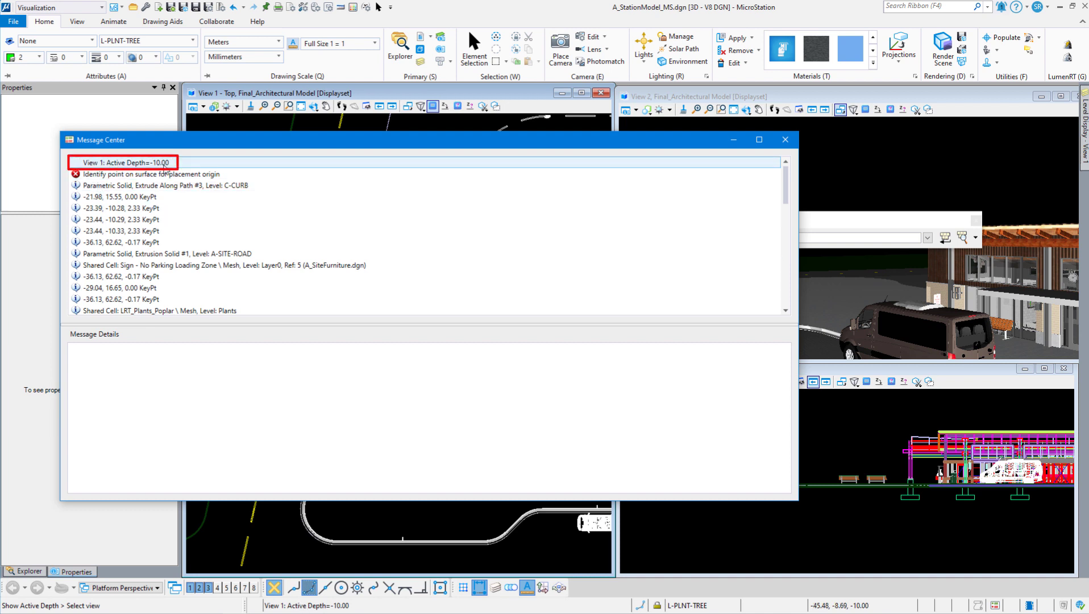
left_click(785, 140)
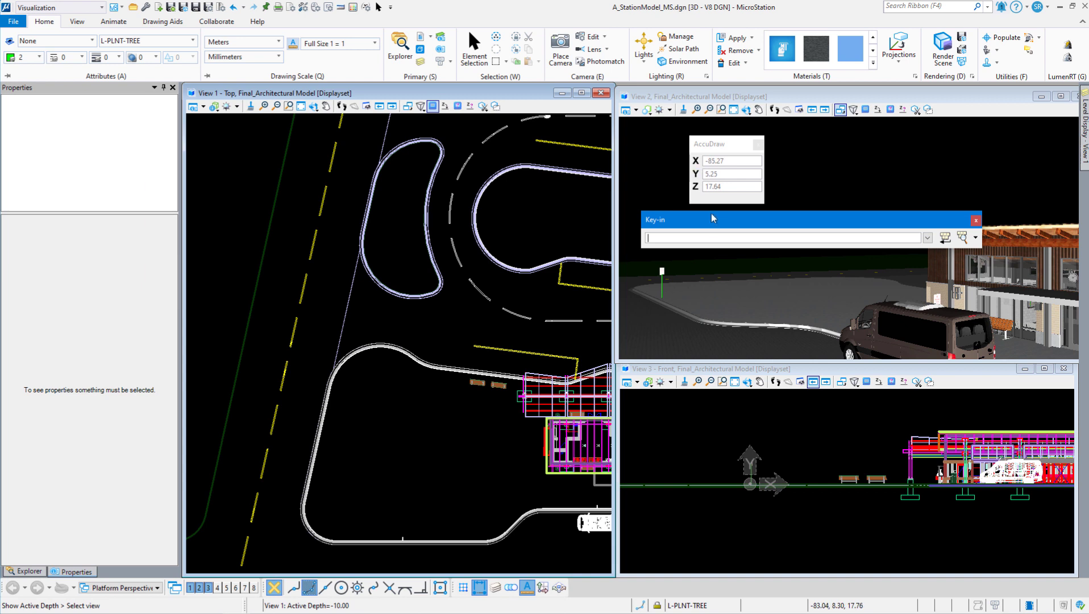
Key in az=0 and apply it to View 1, making its active depth 0.00
left_click_drag(707, 220, 711, 233)
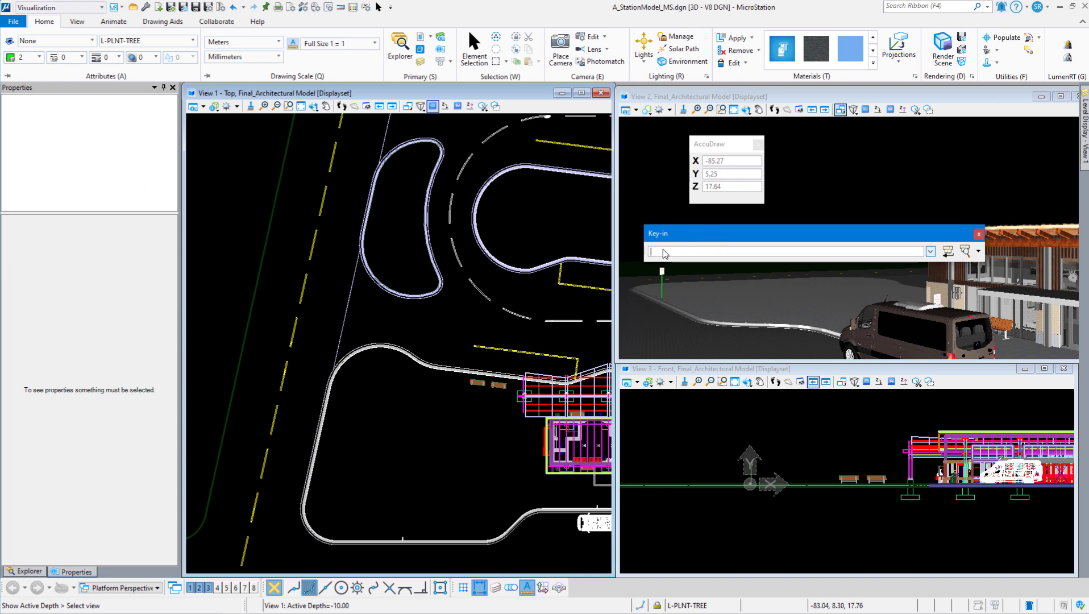
type("az=0")
key("Return")
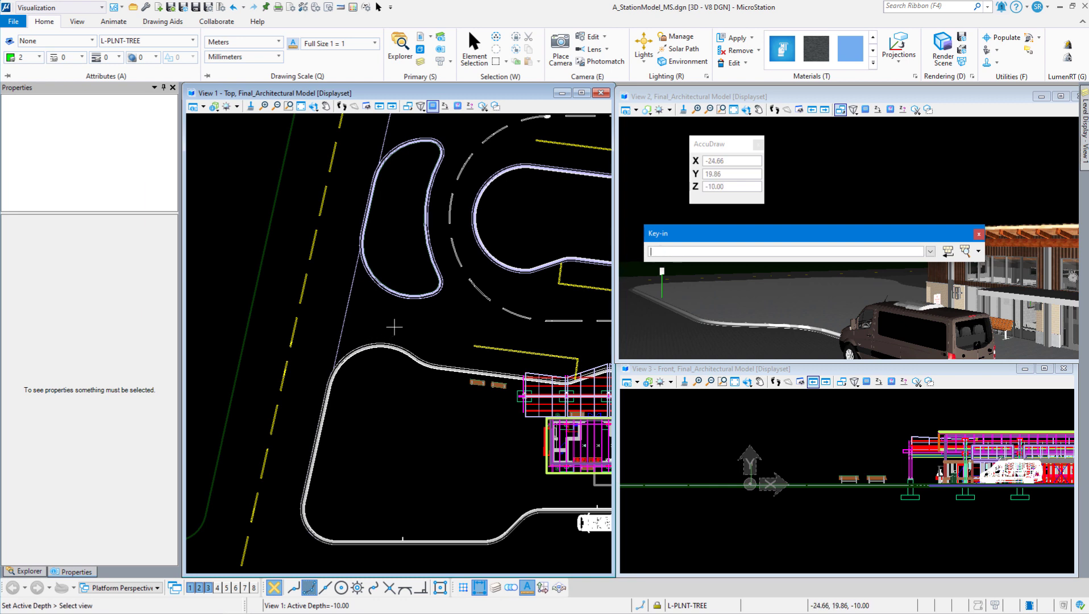
left_click(391, 376)
Restart Populate Single and choose LRT_Characters_Tessa as the item again
left_click(988, 38)
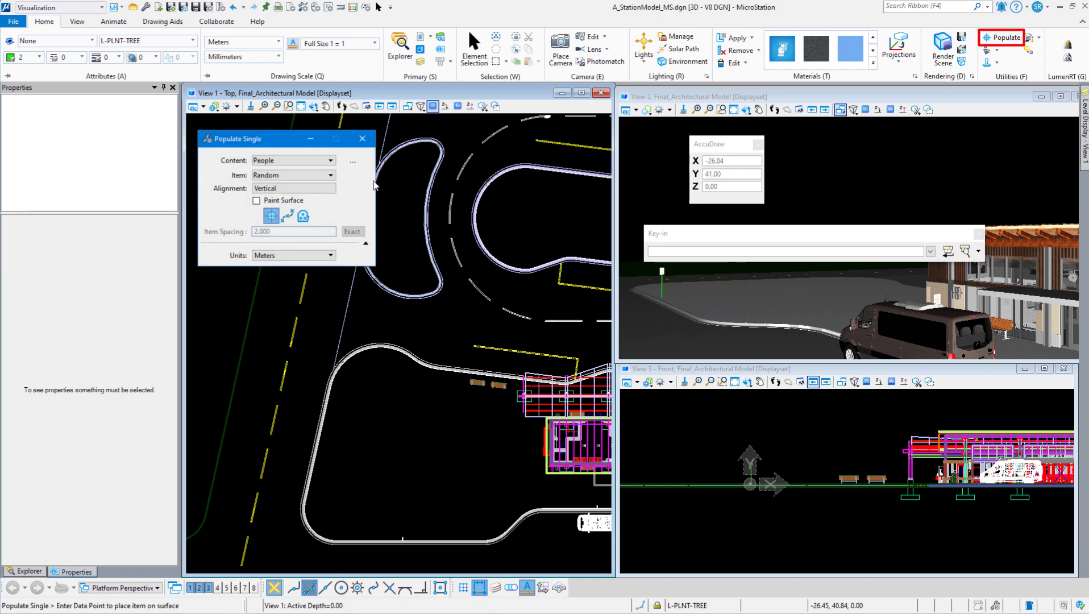
left_click(300, 174)
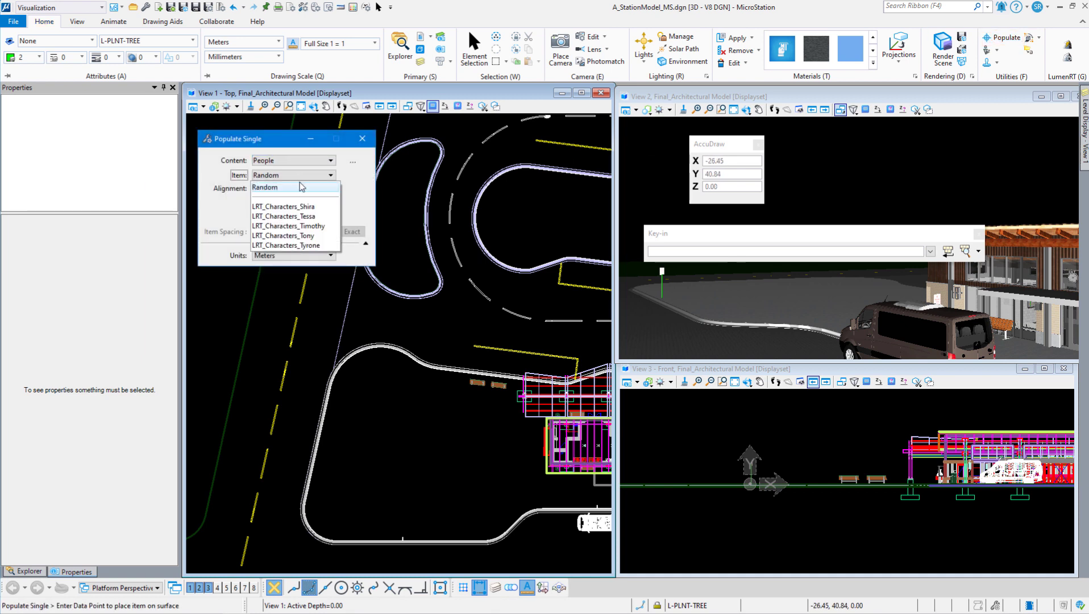
left_click(283, 216)
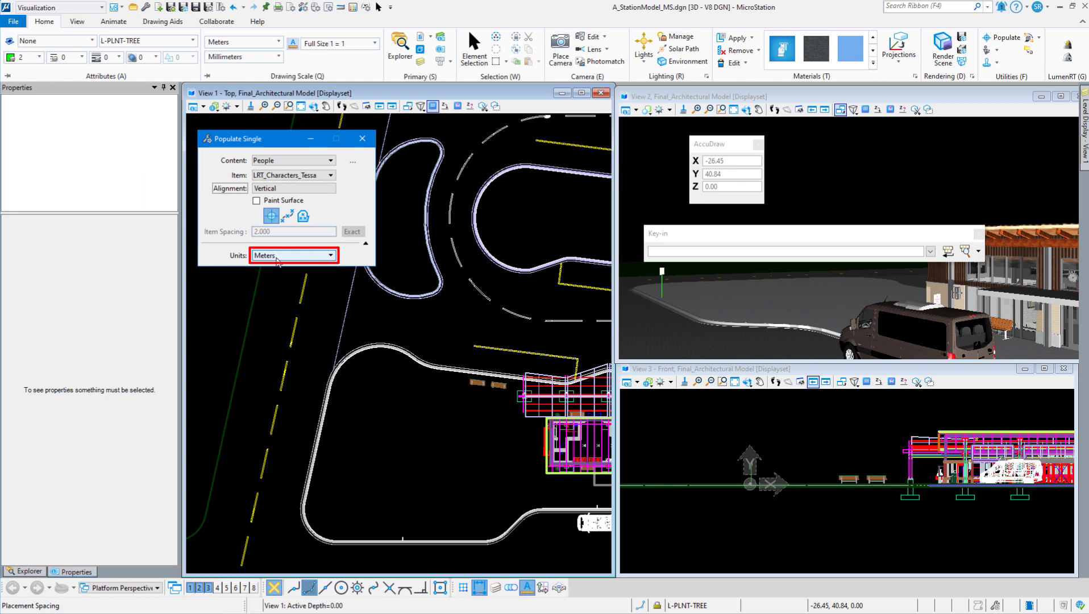
Place the Tessa character on the platform slab near X -22.14, Y 2.78, Z 0.00
left_click(411, 447)
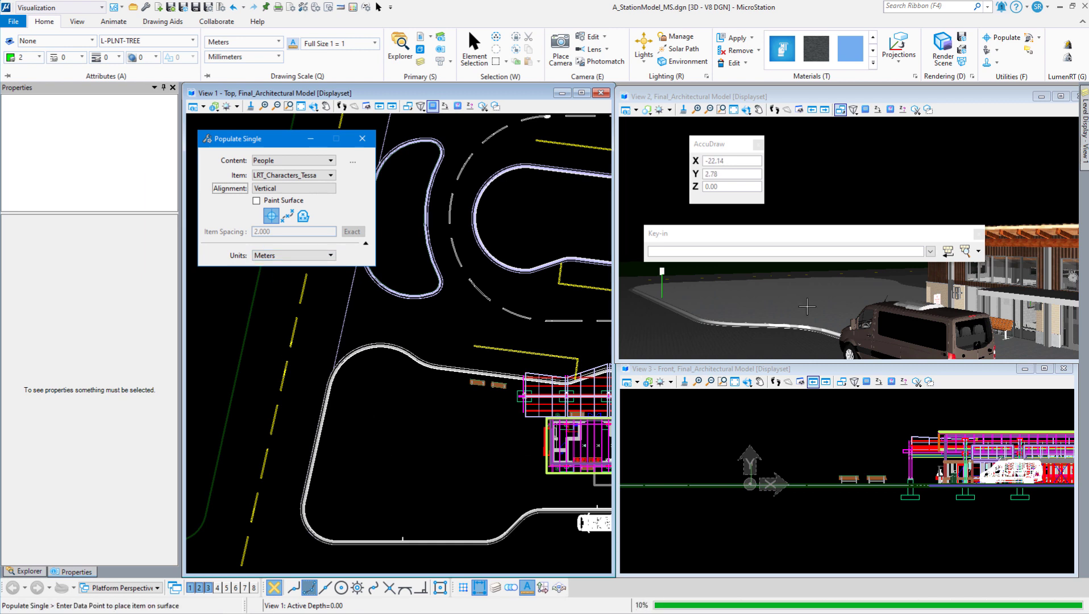